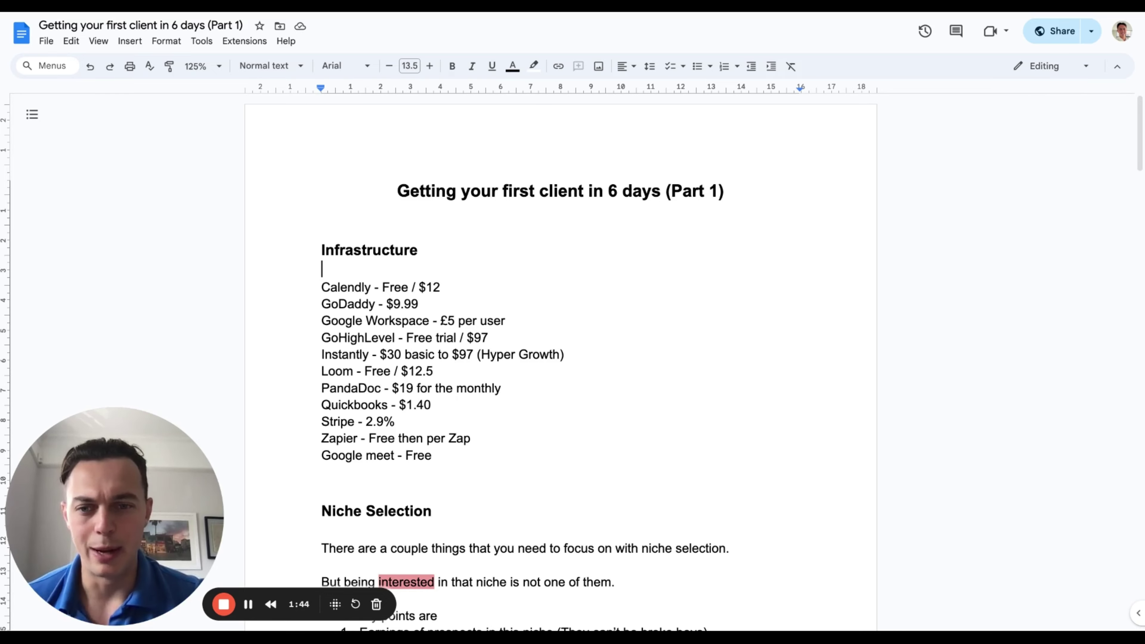
Step: Scroll the plan down to the Niche Selection key points and the start of Offer creation
{"action": "scroll", "coordinate": [560, 338], "scroll_direction": "down", "scroll_amount": 7}
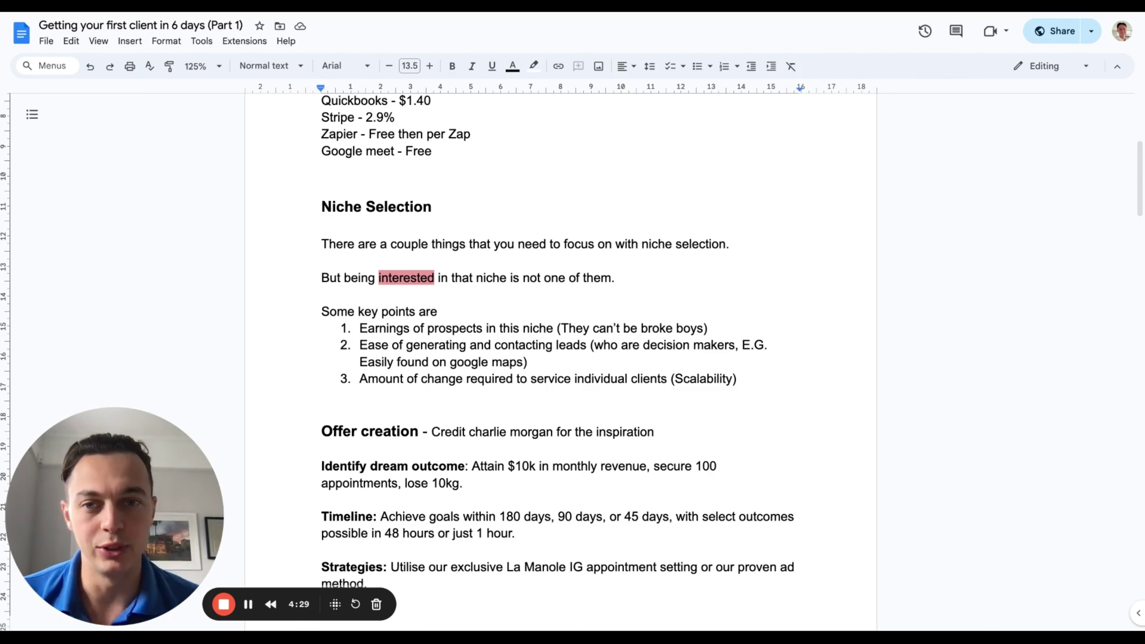
Step: Scroll past Offer creation to Risk Mitigation, Pricing Options and the Bathroom Remodelers Agency Offer
{"action": "scroll", "coordinate": [560, 361], "scroll_direction": "down", "scroll_amount": 5}
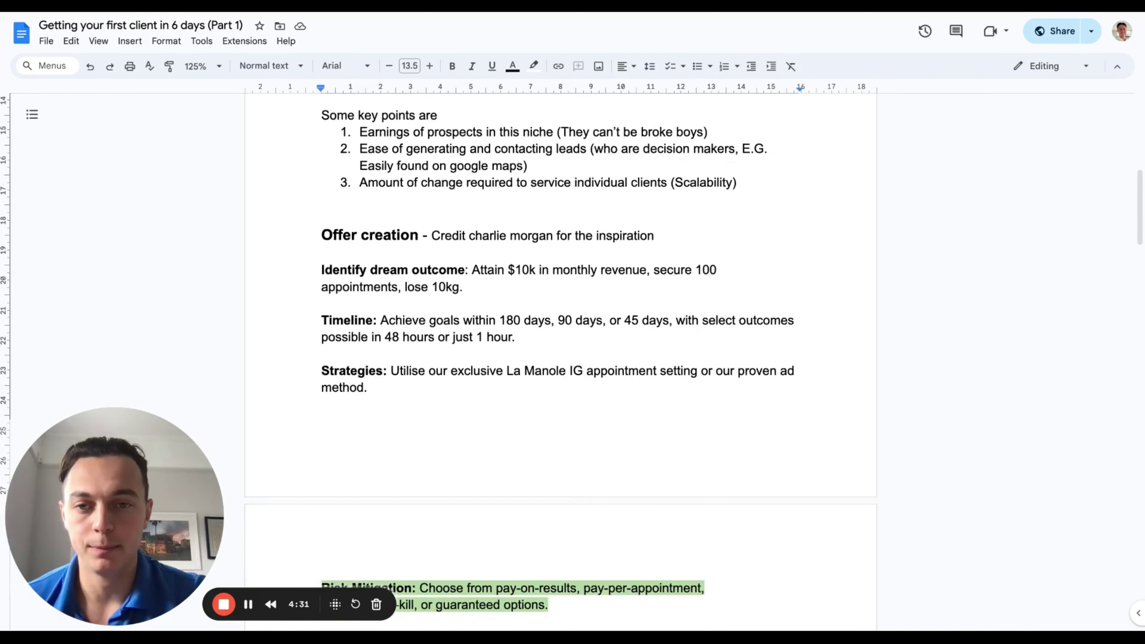
{"action": "scroll", "coordinate": [560, 361], "scroll_direction": "down", "scroll_amount": 3}
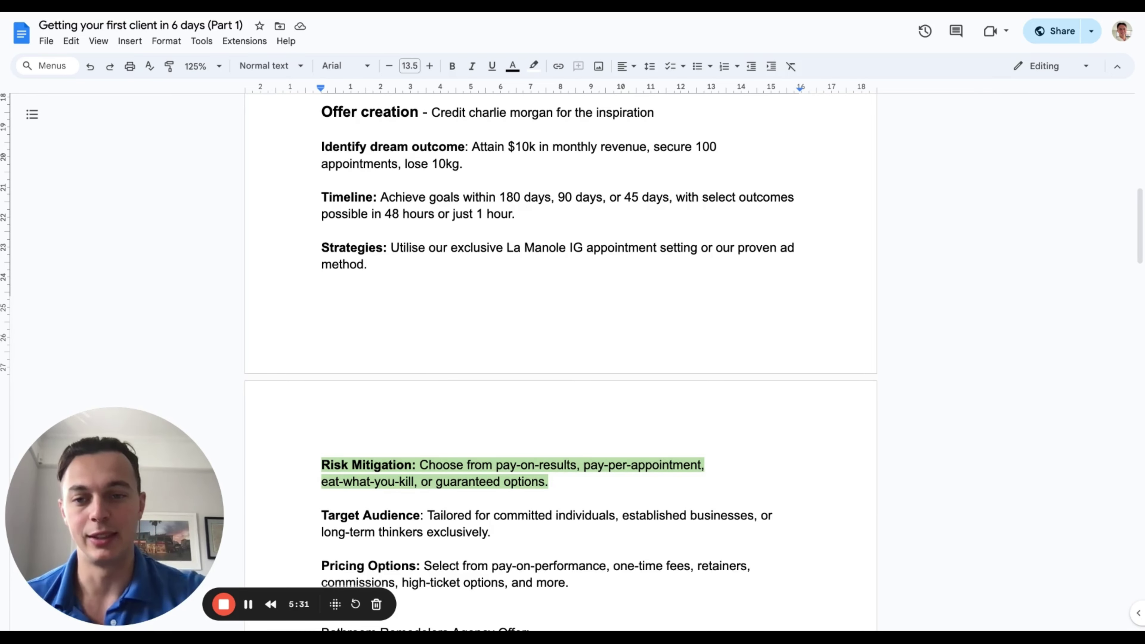
{"action": "scroll", "coordinate": [560, 360], "scroll_direction": "down", "scroll_amount": 5}
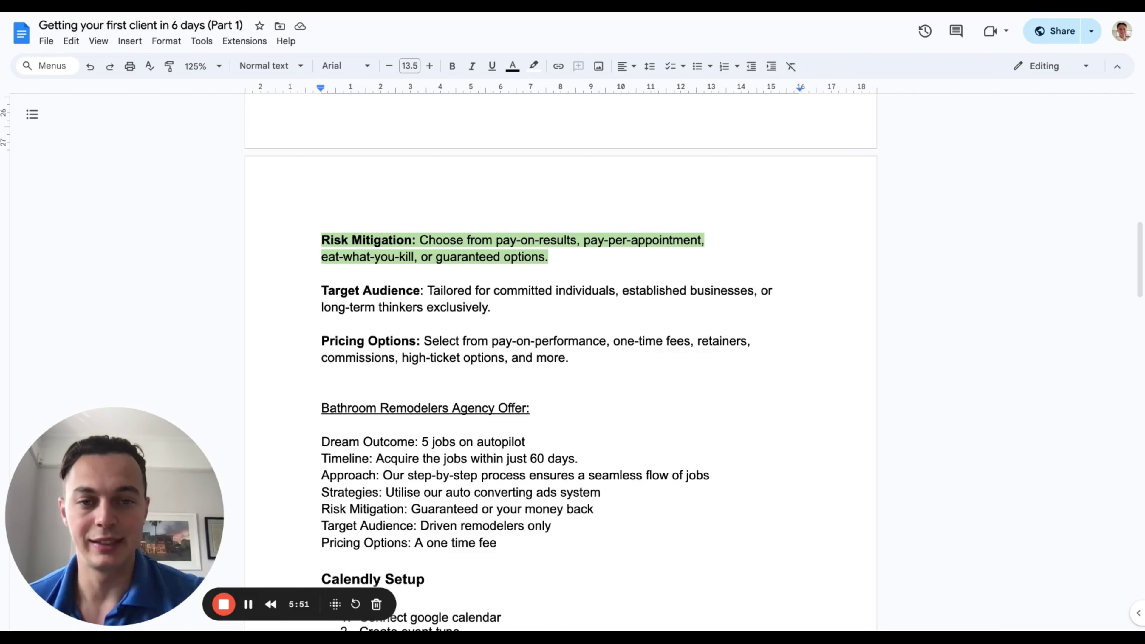
Step: Highlight the one-time-fee pricing option, then scroll to the Calendly Setup checklist
{"action": "scroll", "coordinate": [559, 360], "scroll_direction": "down", "scroll_amount": 5}
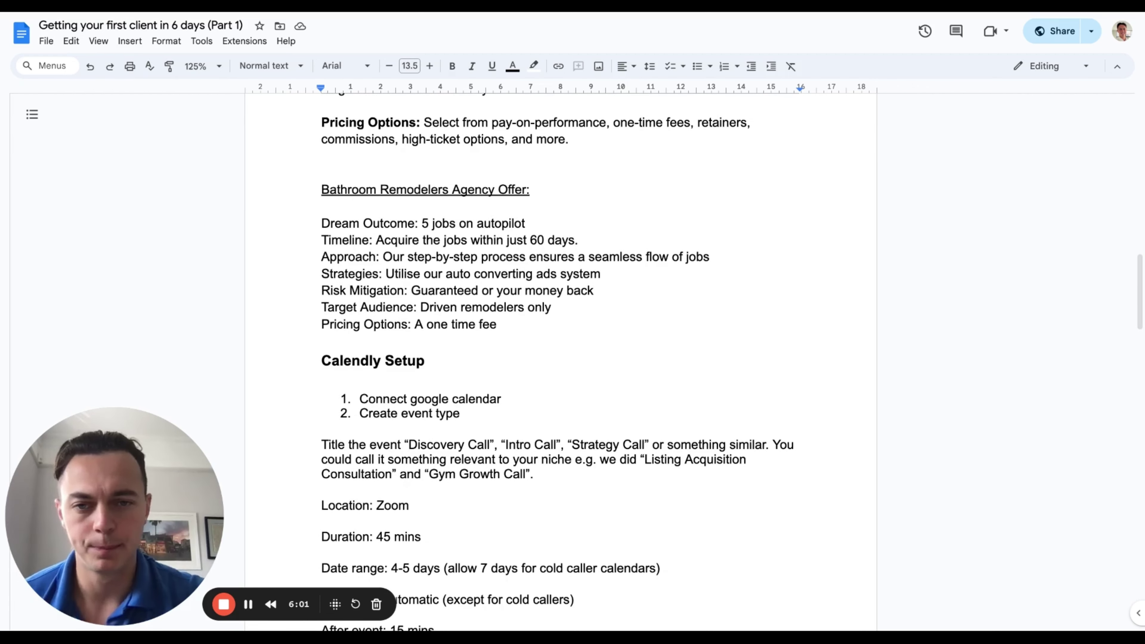
{"action": "scroll", "coordinate": [559, 361], "scroll_direction": "down", "scroll_amount": 2}
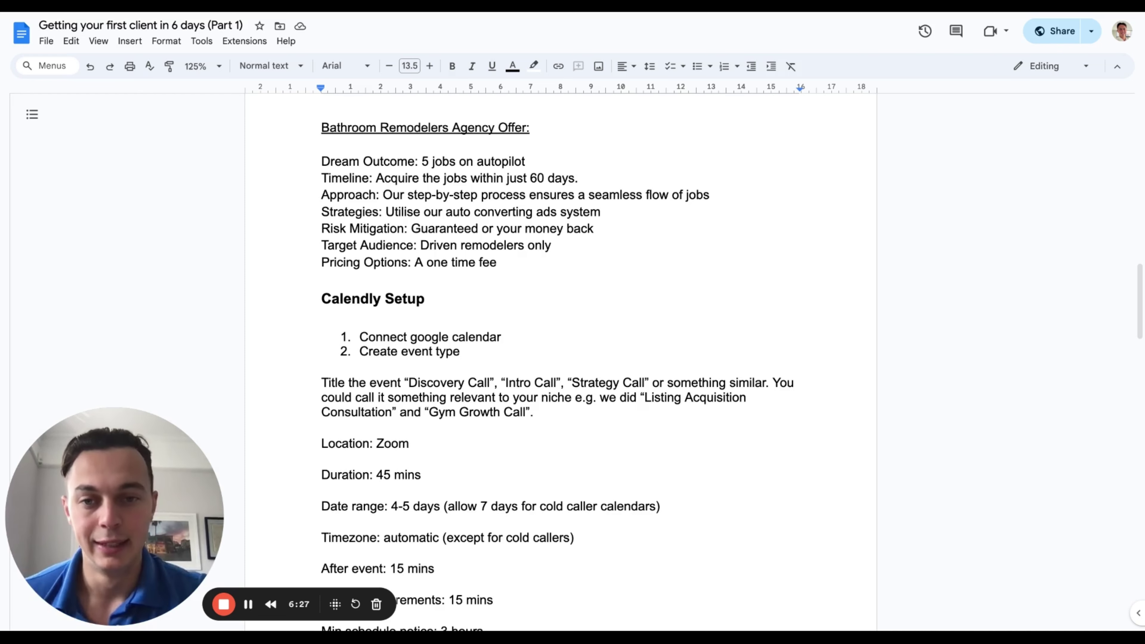
{"action": "left_click_drag", "start_coordinate": [500, 263], "coordinate": [419, 258]}
{"action": "scroll", "coordinate": [494, 261], "scroll_direction": "down", "scroll_amount": 1}
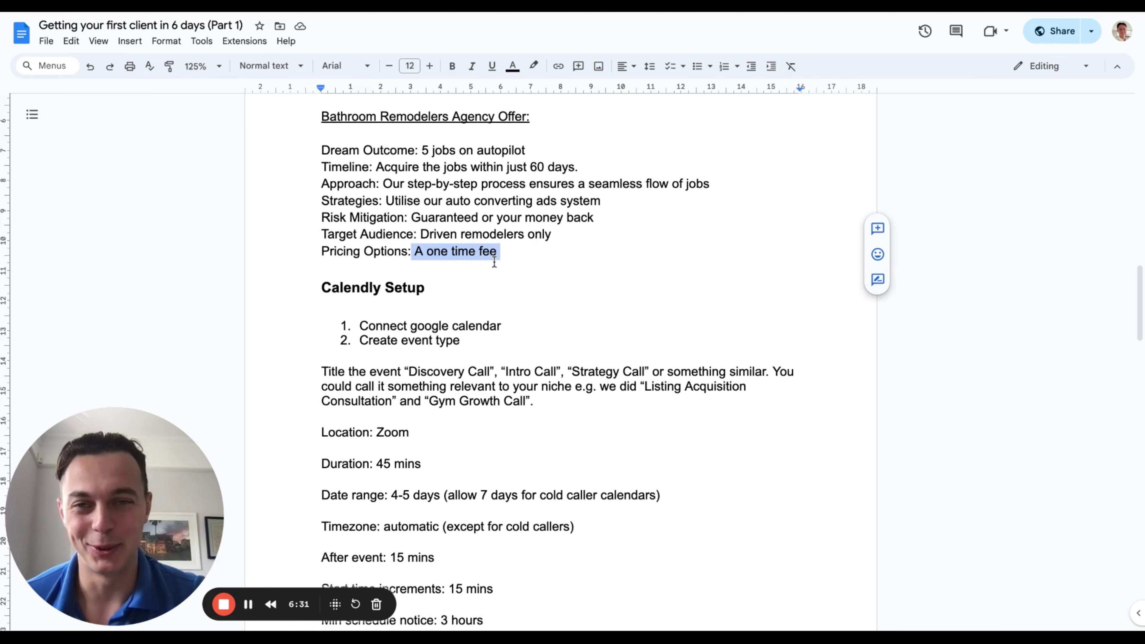
{"action": "scroll", "coordinate": [494, 259], "scroll_direction": "down", "scroll_amount": 4}
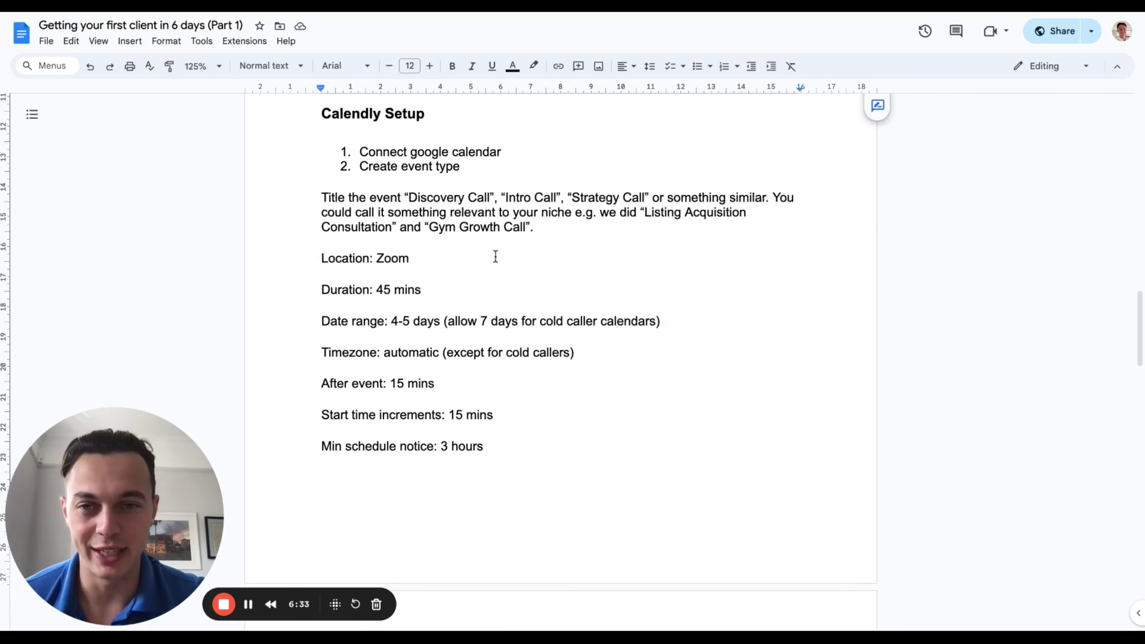
Step: In Calendly, filter Integrations & apps to calendars and reach the connected Google calendar sync
{"action": "left_click", "coordinate": [495, 256]}
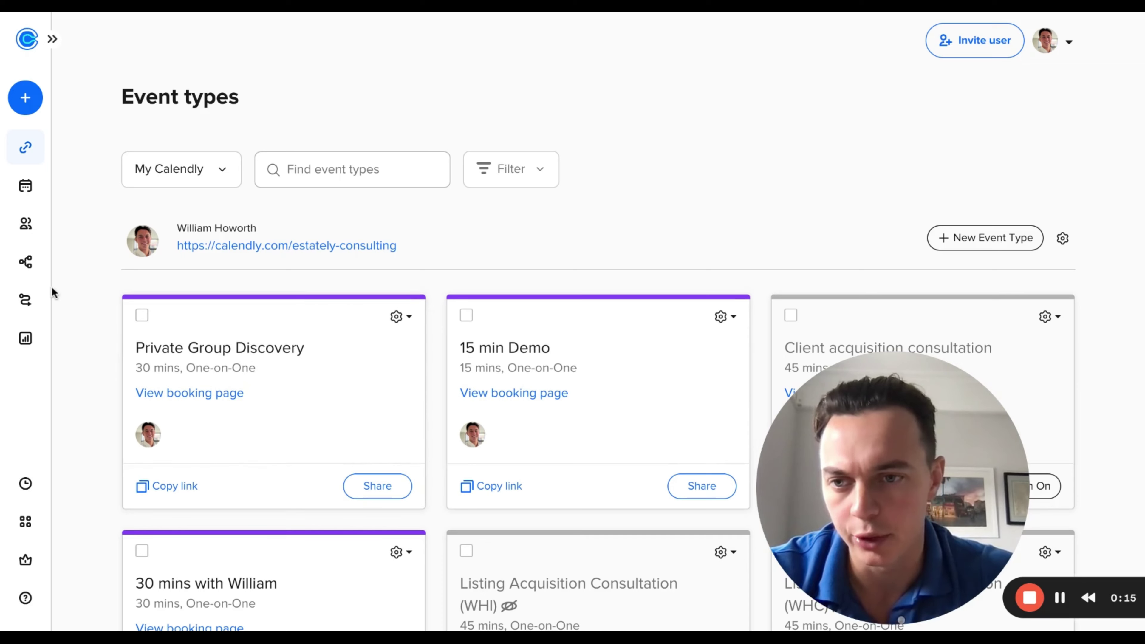
{"action": "left_click", "coordinate": [26, 523]}
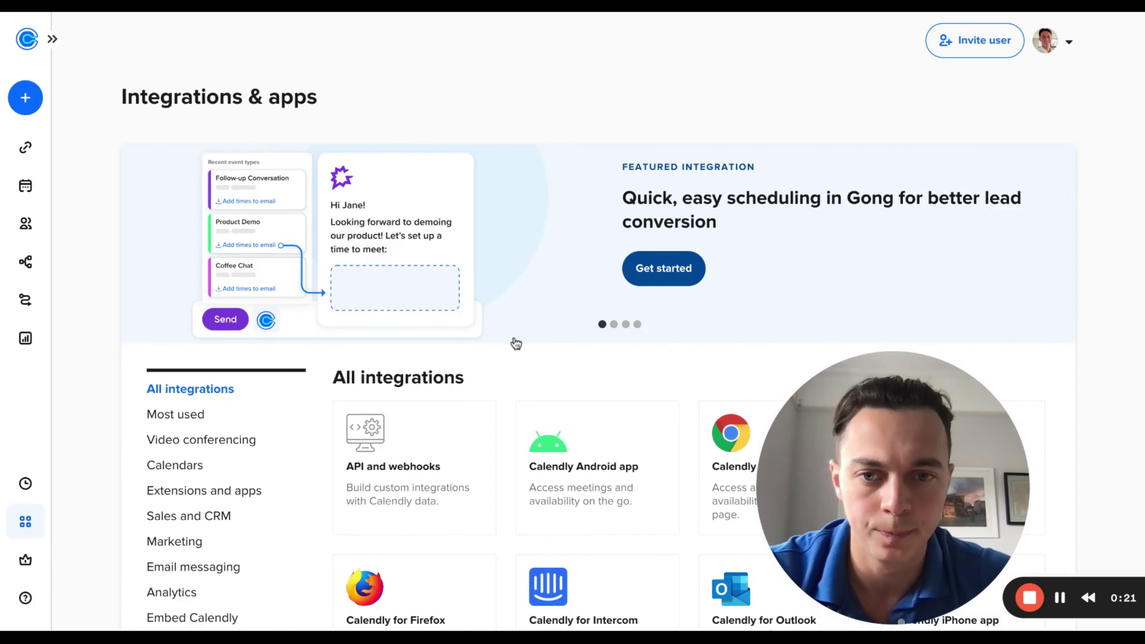
{"action": "scroll", "coordinate": [516, 344], "scroll_direction": "down", "scroll_amount": 3}
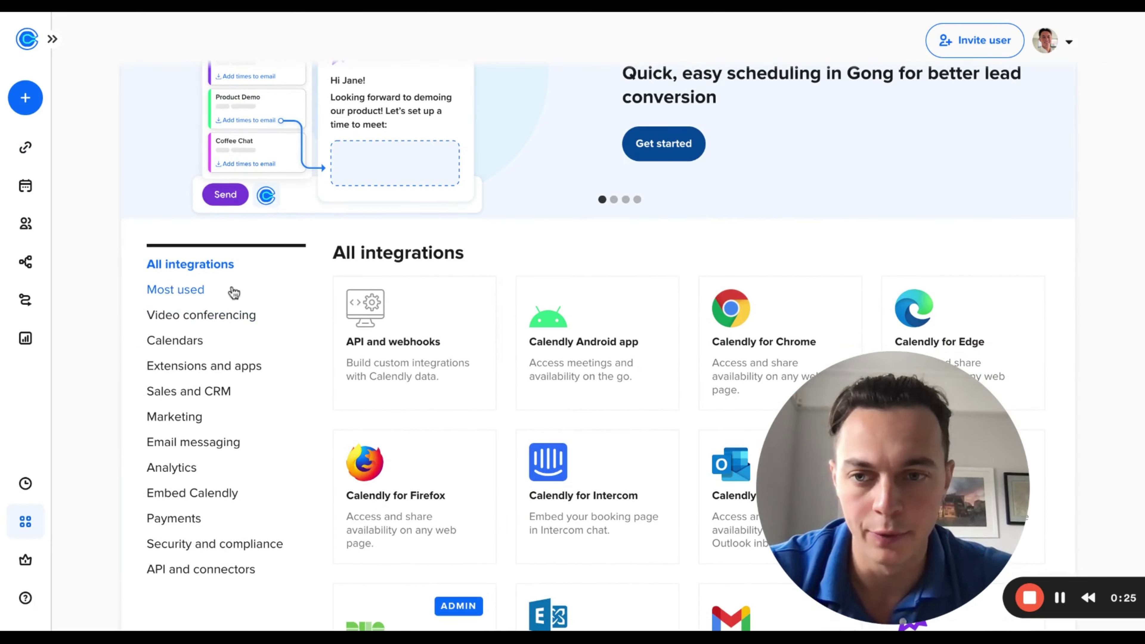
{"action": "left_click", "coordinate": [179, 343]}
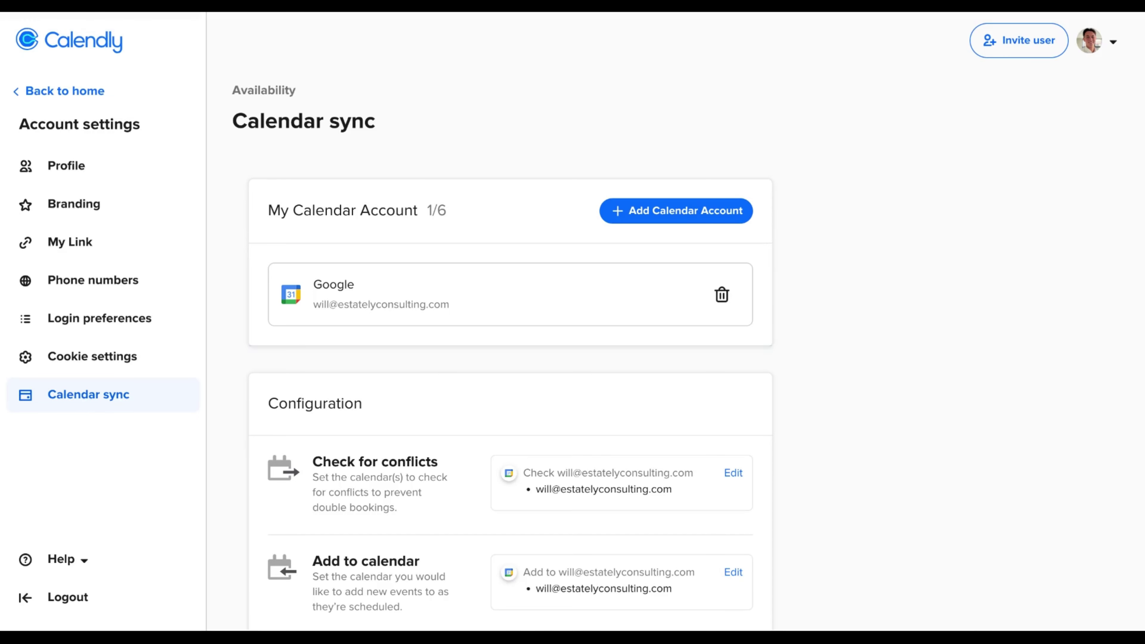
Step: Review the Google, Outlook, Exchange and Apple calendar options, then return to Calendly home
{"action": "left_click", "coordinate": [664, 217]}
{"action": "scroll", "coordinate": [663, 217], "scroll_direction": "down", "scroll_amount": 3}
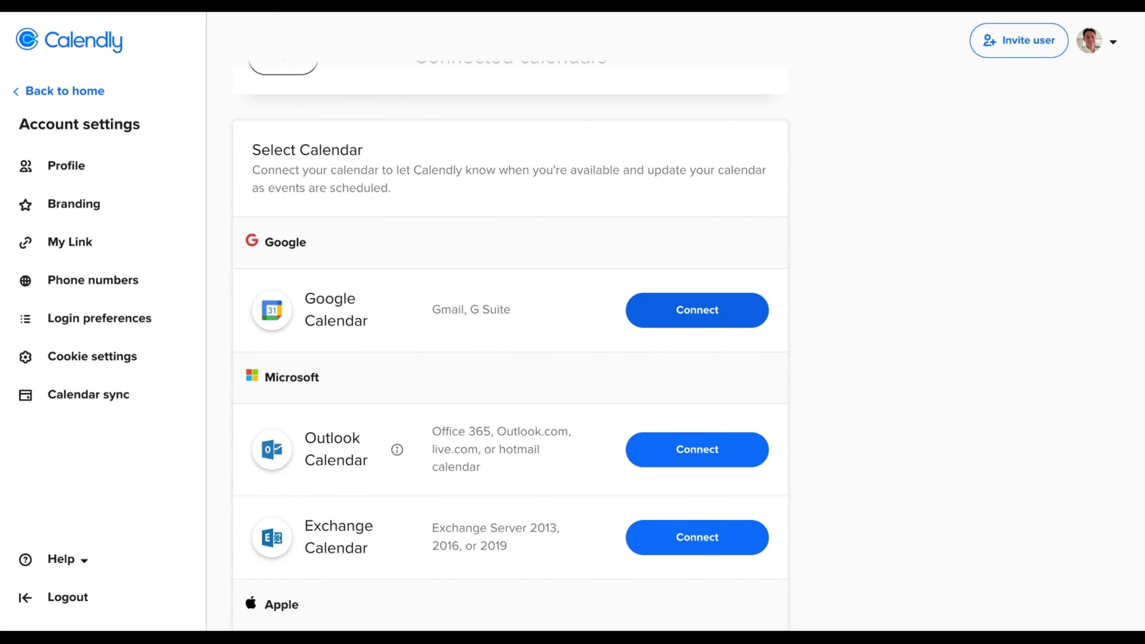
{"action": "left_click", "coordinate": [64, 91]}
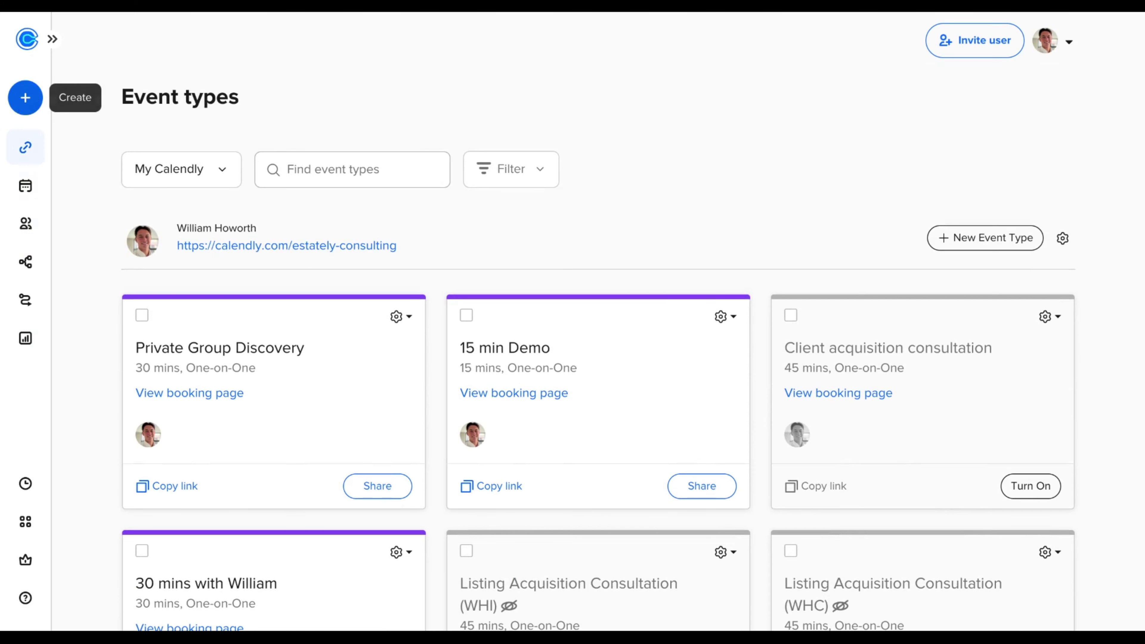
Step: Start a new one-on-one event type with yourself as host
{"action": "left_click", "coordinate": [25, 100]}
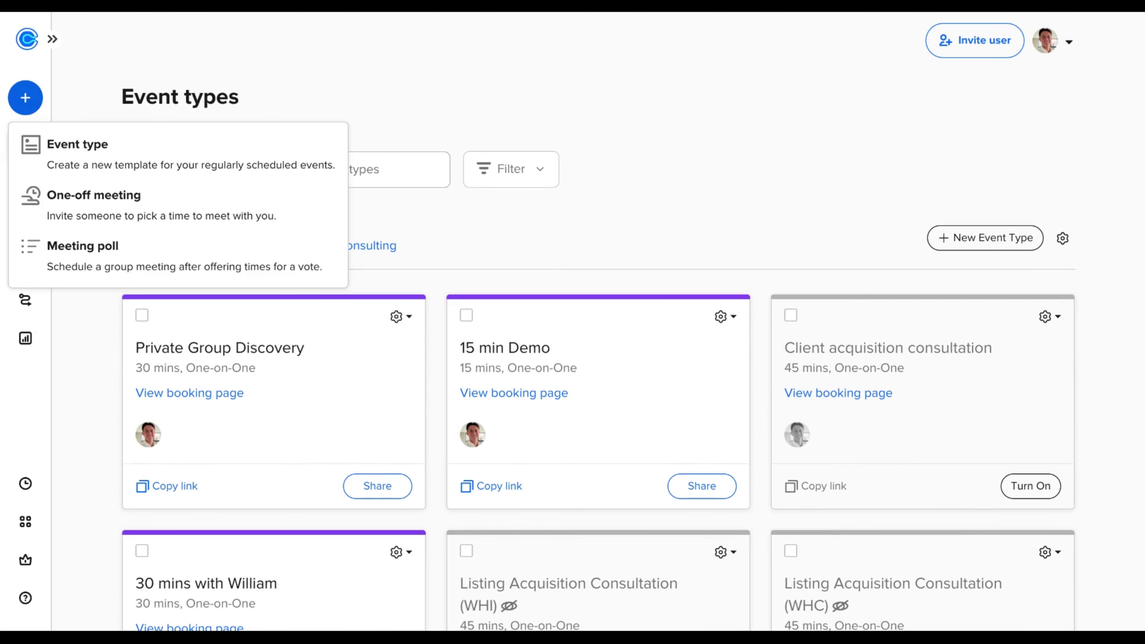
{"action": "left_click", "coordinate": [120, 166]}
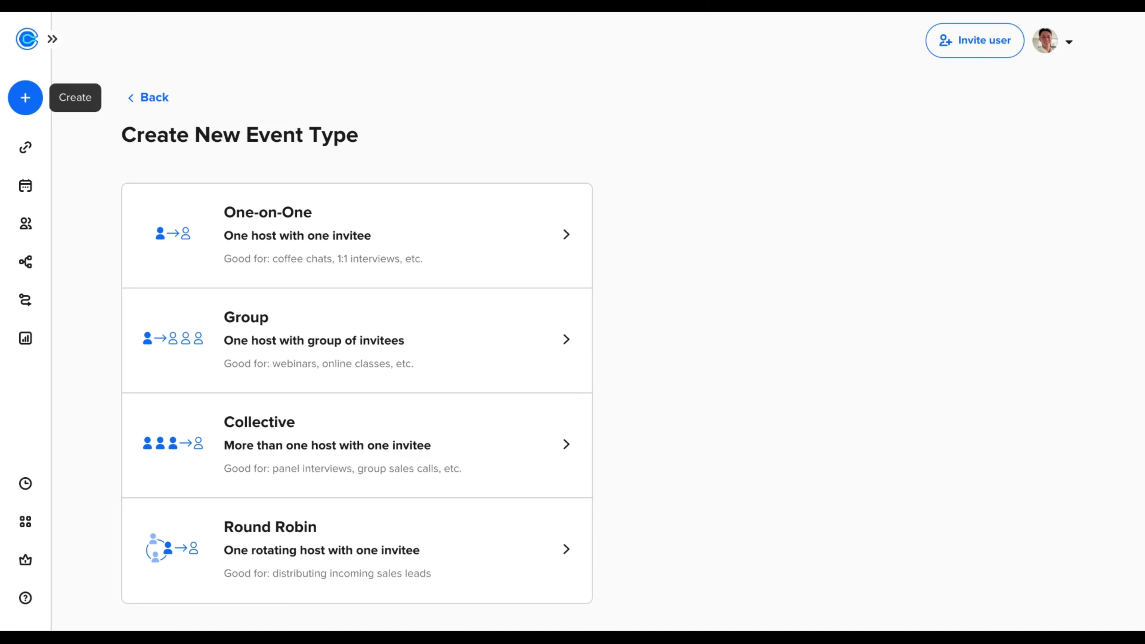
{"action": "left_click", "coordinate": [511, 227]}
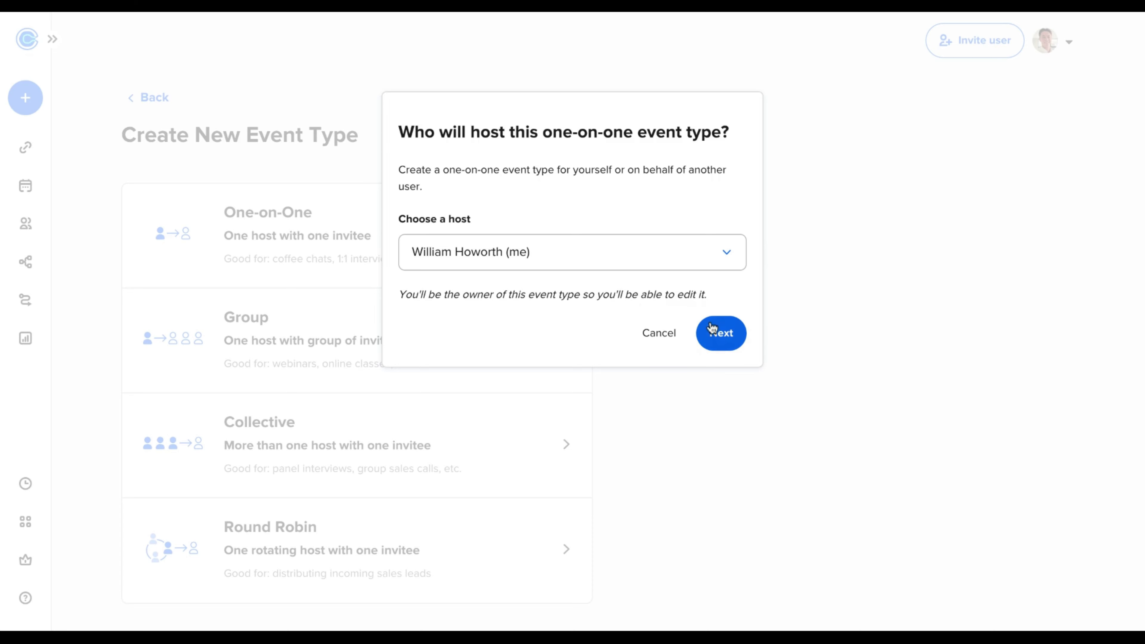
{"action": "left_click", "coordinate": [720, 335]}
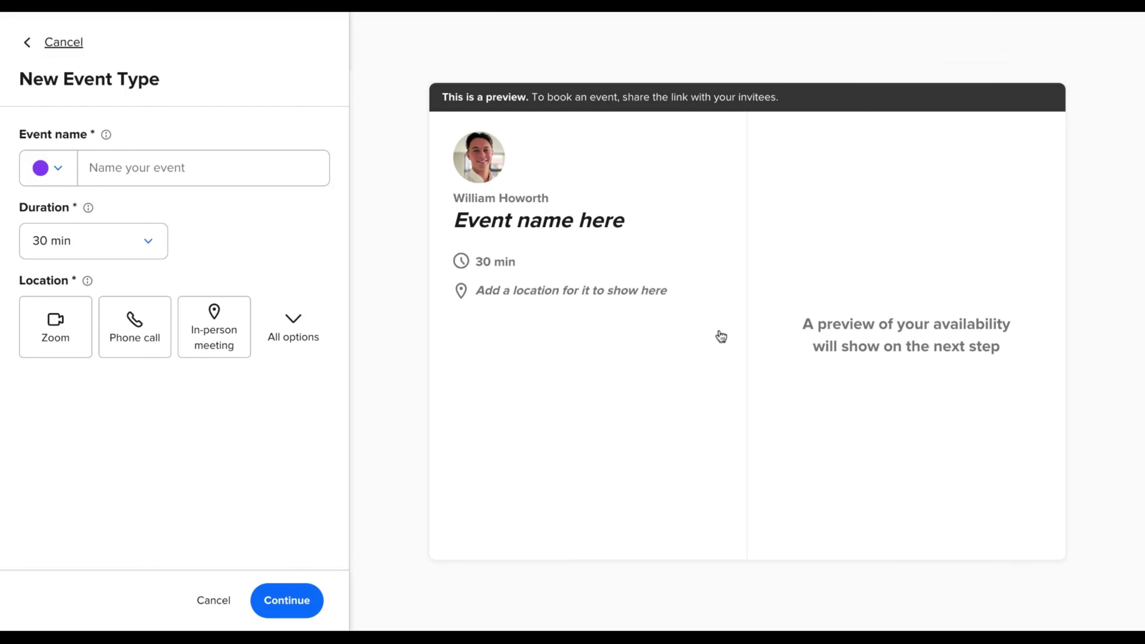
Step: Name it 'Listing Acquisition Consultation', set duration to 45 min, and choose Zoom as location
{"action": "left_click", "coordinate": [161, 175]}
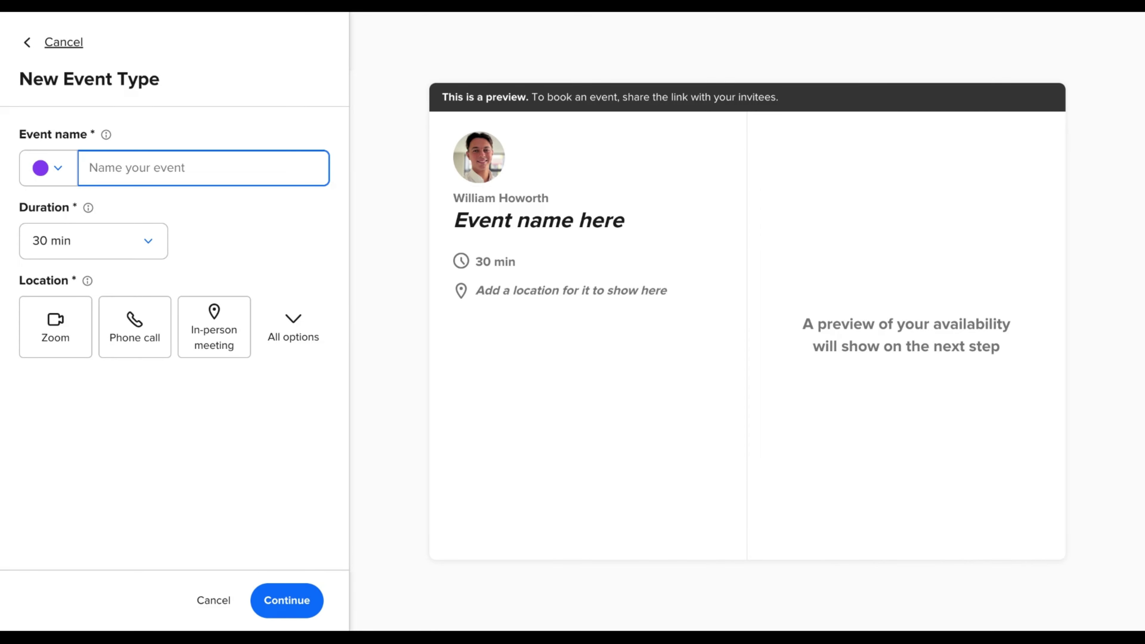
{"action": "type", "text": "Listing Acquisition"}
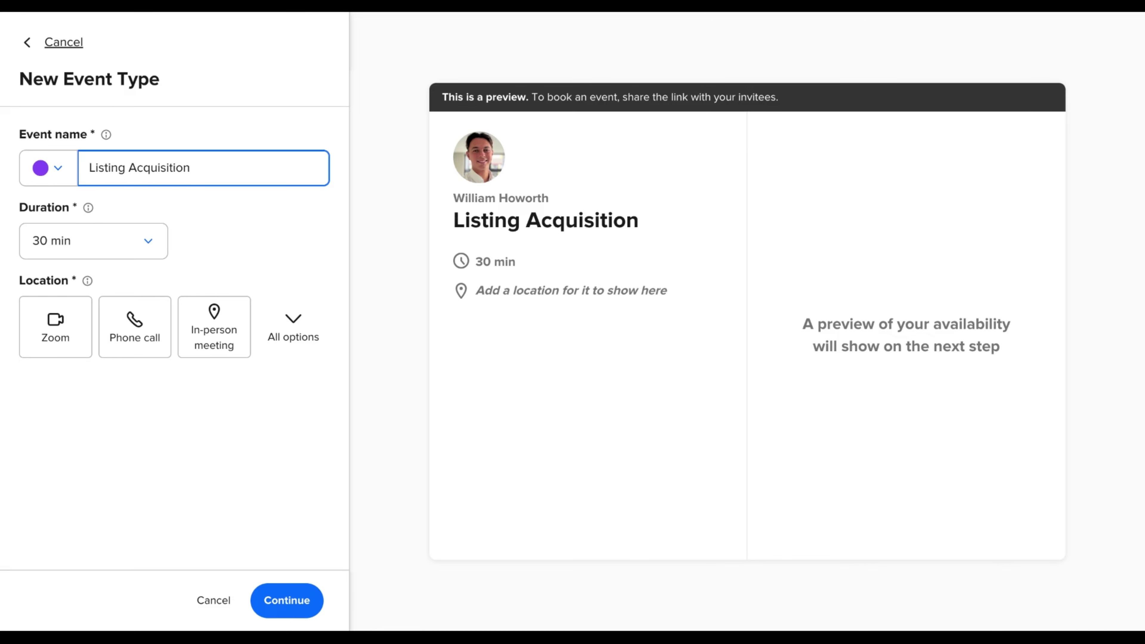
{"action": "type", "text": " Consult"}
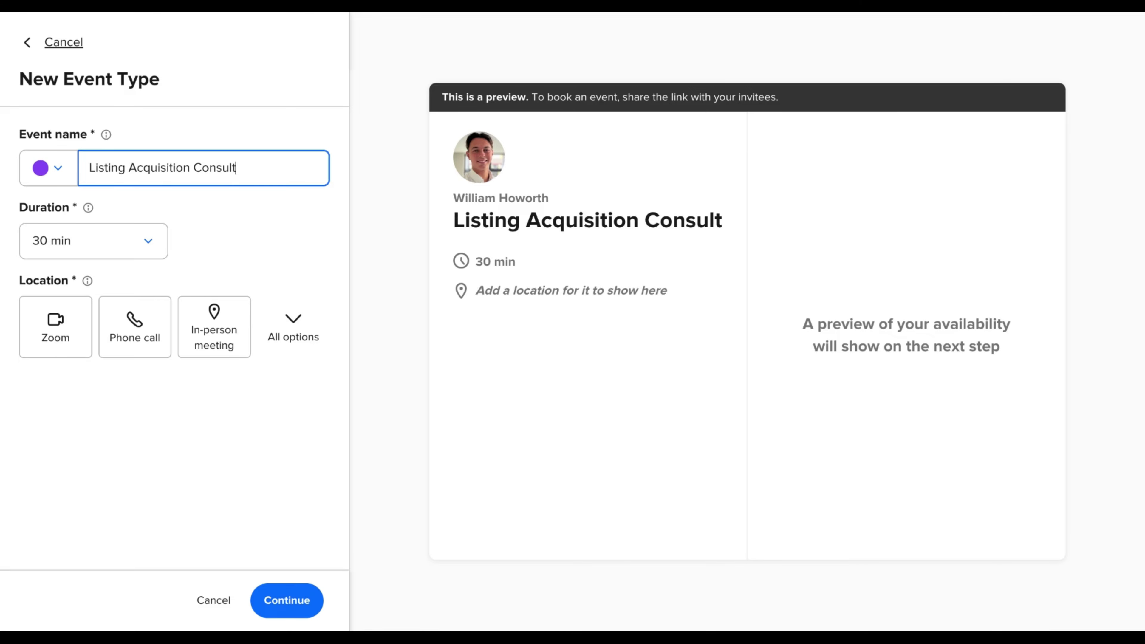
{"action": "type", "text": "ation"}
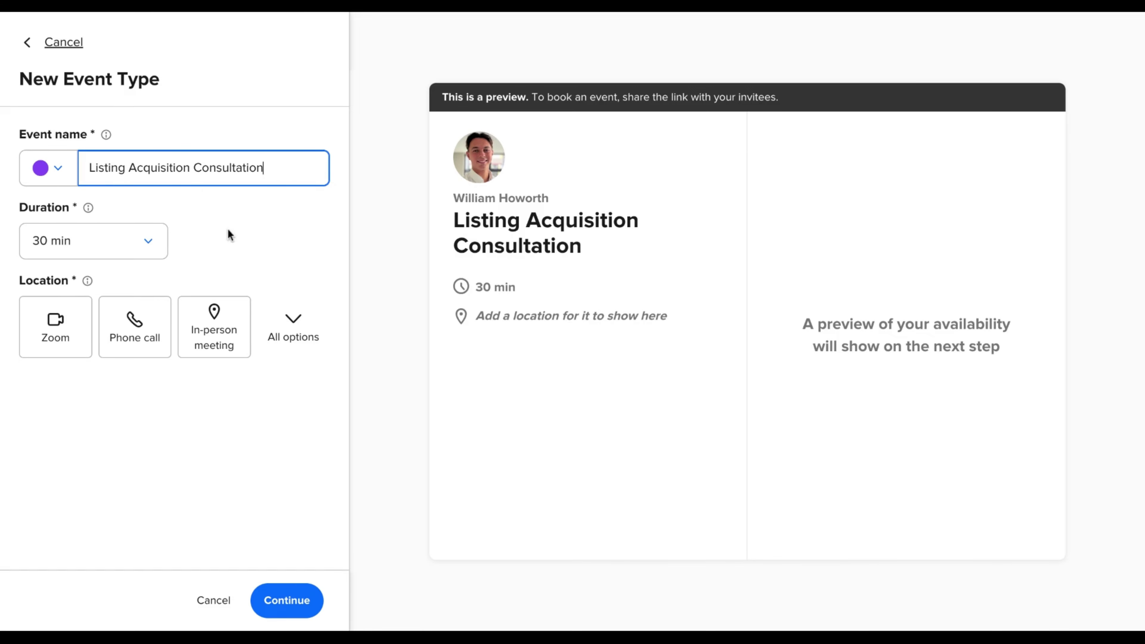
{"action": "left_click", "coordinate": [151, 251]}
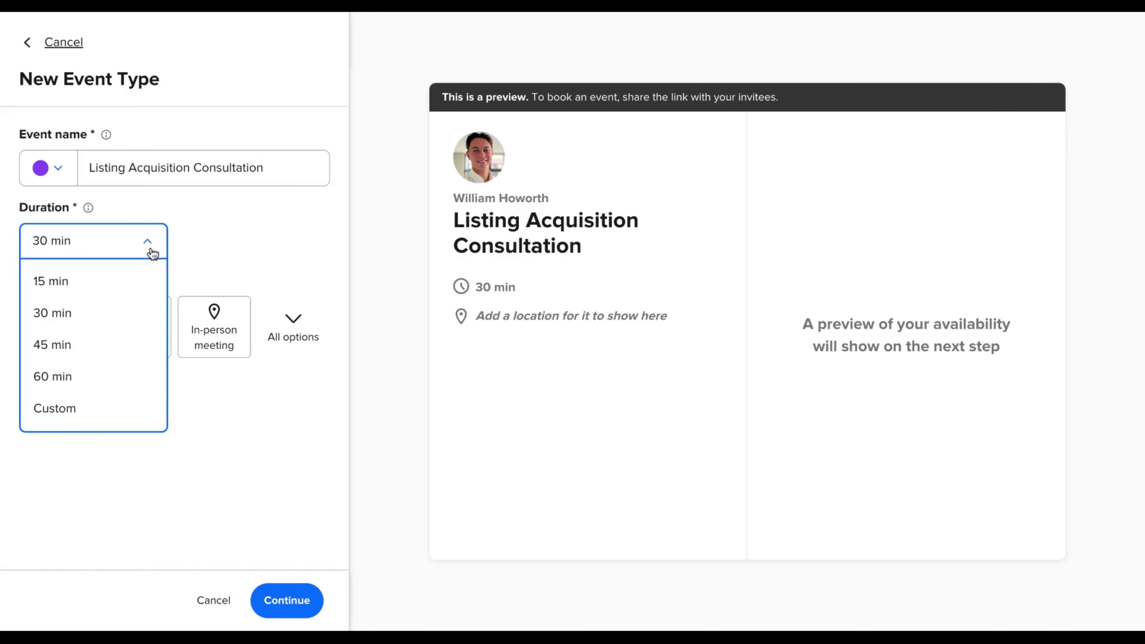
{"action": "left_click", "coordinate": [69, 354]}
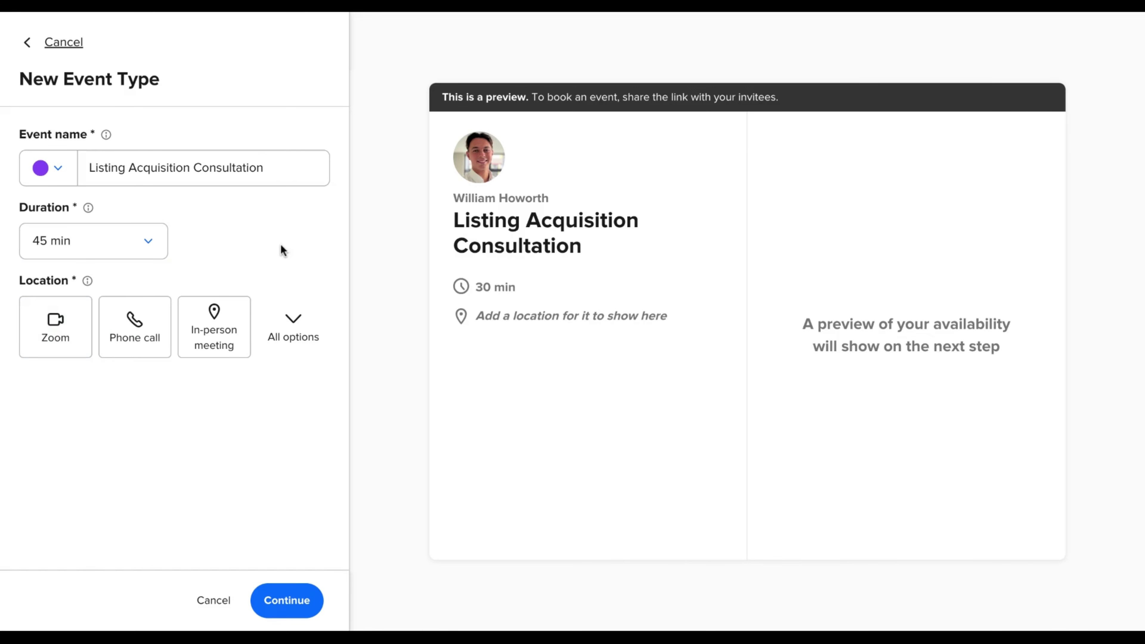
{"action": "left_click", "coordinate": [55, 327]}
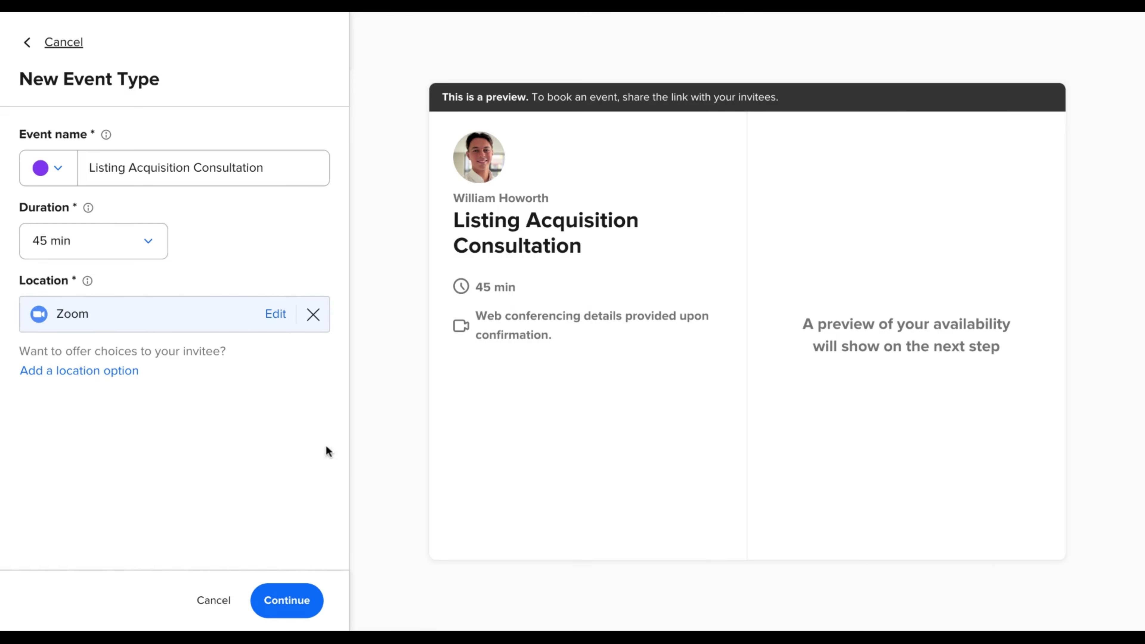
Step: Create the event type, dismiss the ready notice, and open its Scheduling settings
{"action": "left_click", "coordinate": [298, 605]}
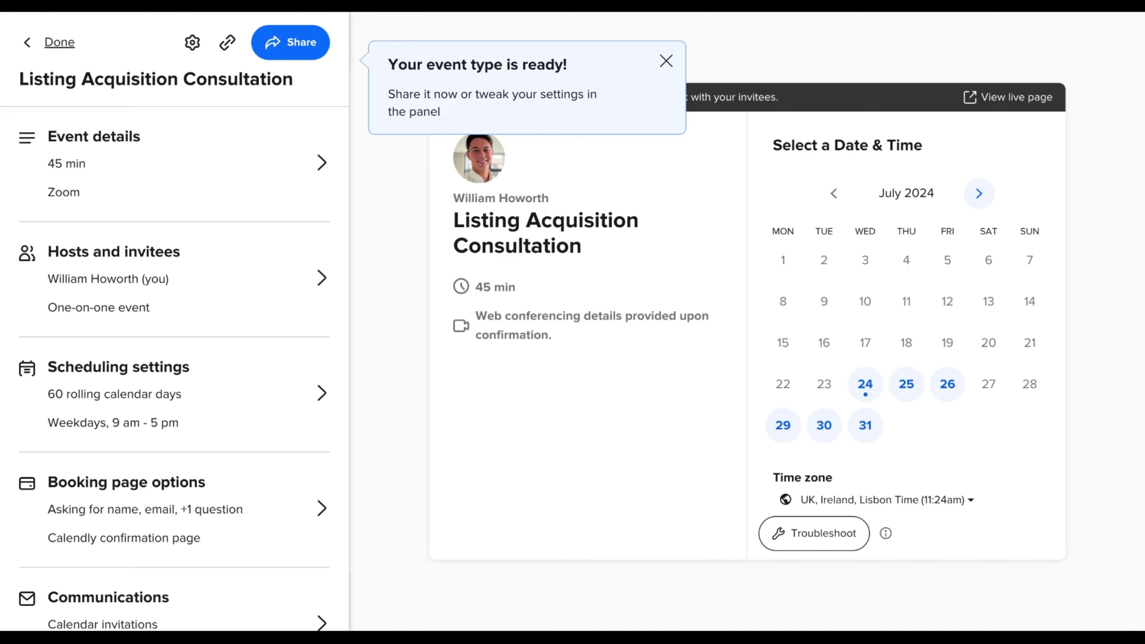
{"action": "left_click", "coordinate": [666, 61]}
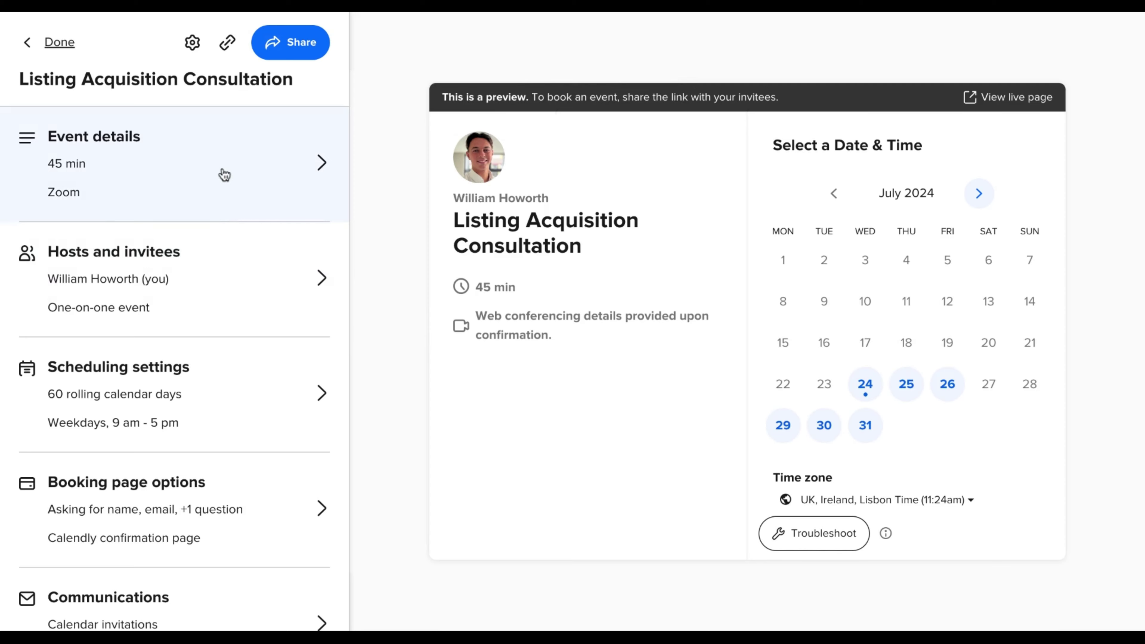
{"action": "scroll", "coordinate": [209, 285], "scroll_direction": "down", "scroll_amount": 1}
{"action": "scroll", "coordinate": [204, 284], "scroll_direction": "up", "scroll_amount": 1}
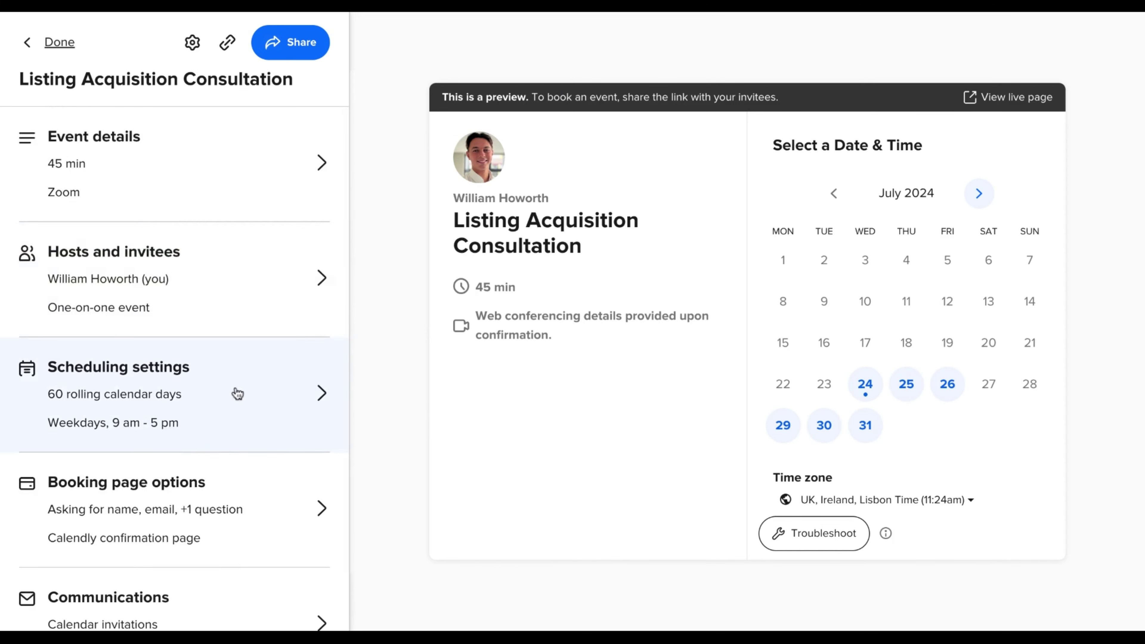
{"action": "scroll", "coordinate": [238, 393], "scroll_direction": "down", "scroll_amount": 1}
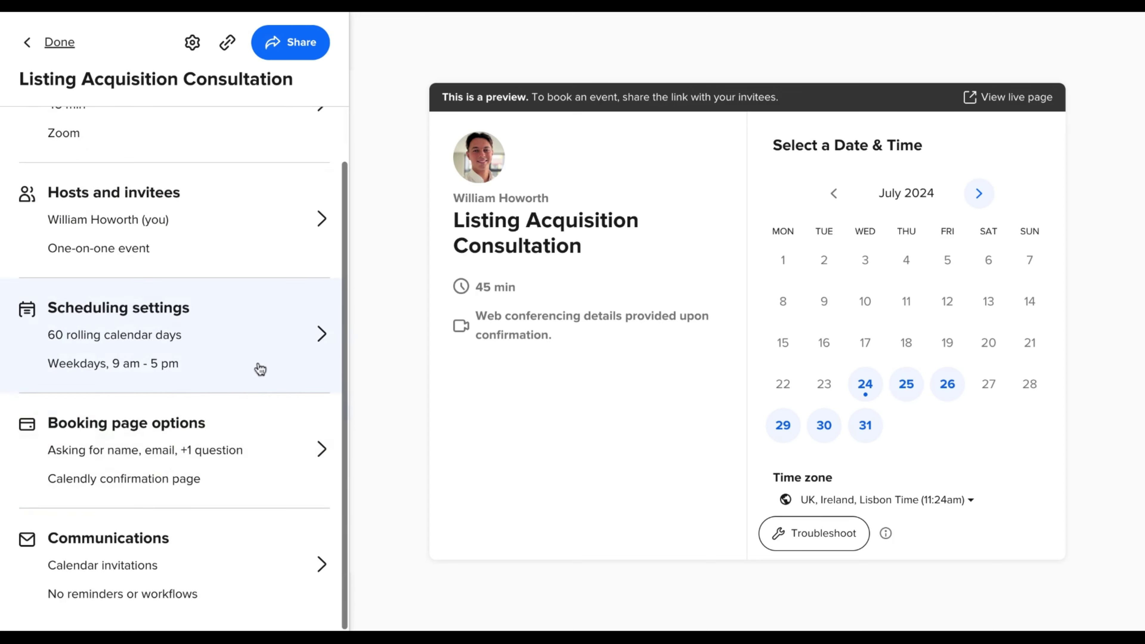
{"action": "left_click", "coordinate": [285, 331]}
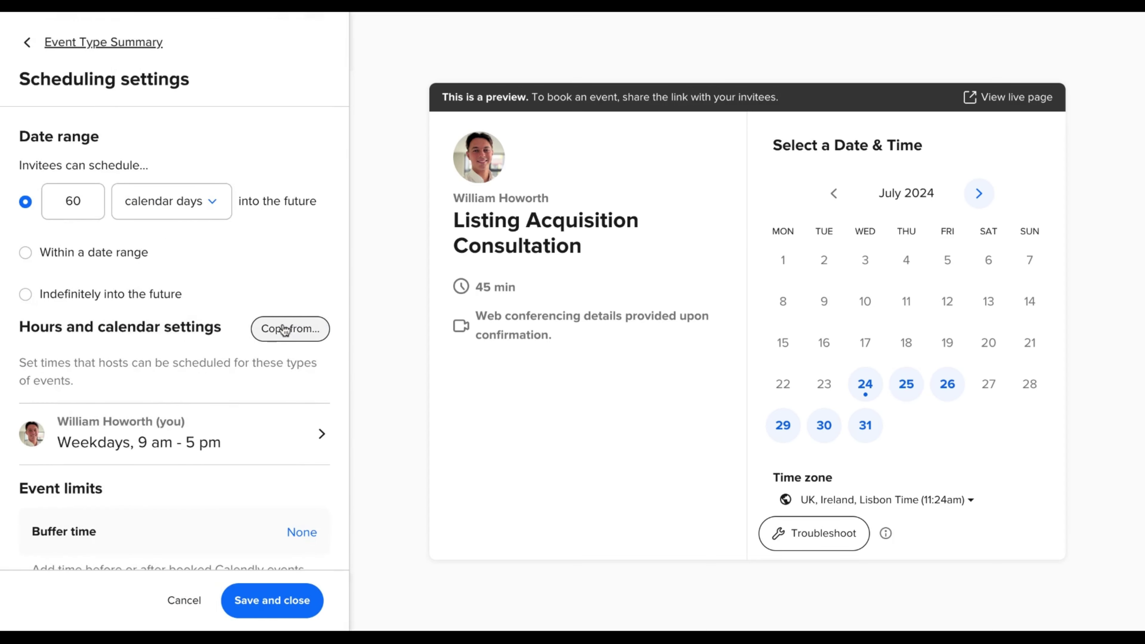
Step: Change the booking window from 60 to 5 calendar days and open the Weekdays 9 am–5 pm hours
{"action": "left_click", "coordinate": [79, 200]}
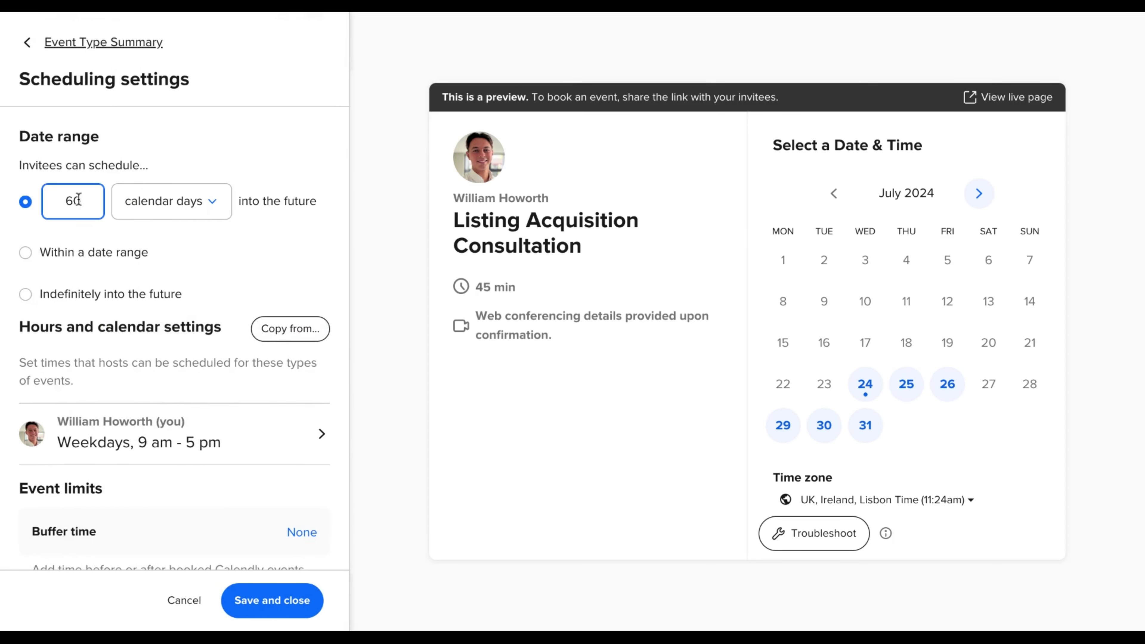
{"action": "key", "text": "BackSpace"}
{"action": "key", "text": "BackSpace"}
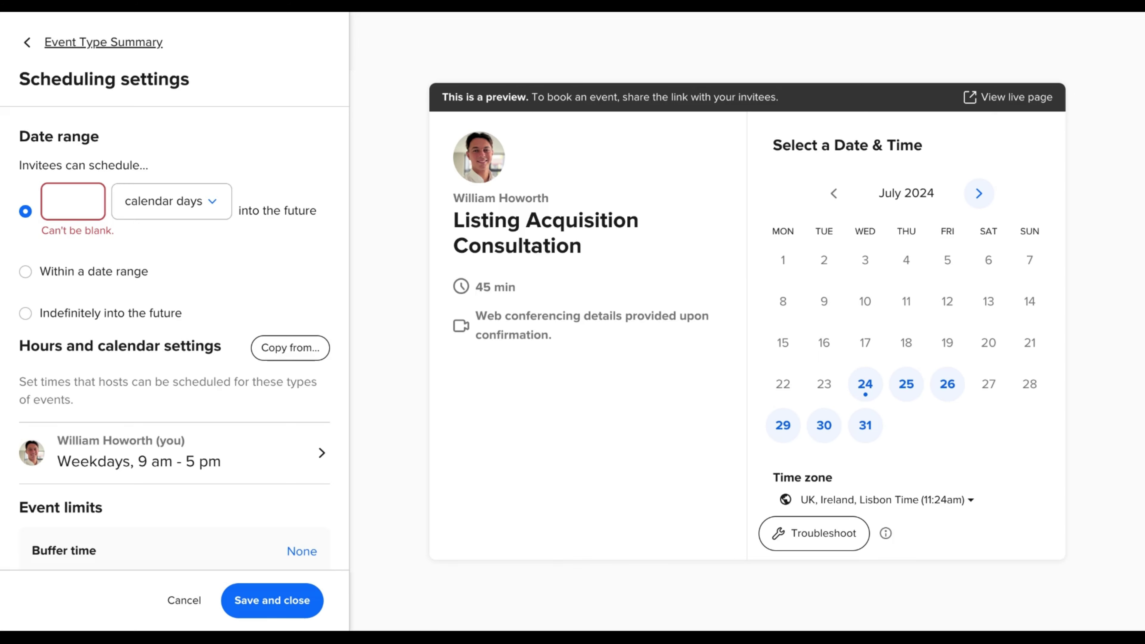
{"action": "type", "text": "5"}
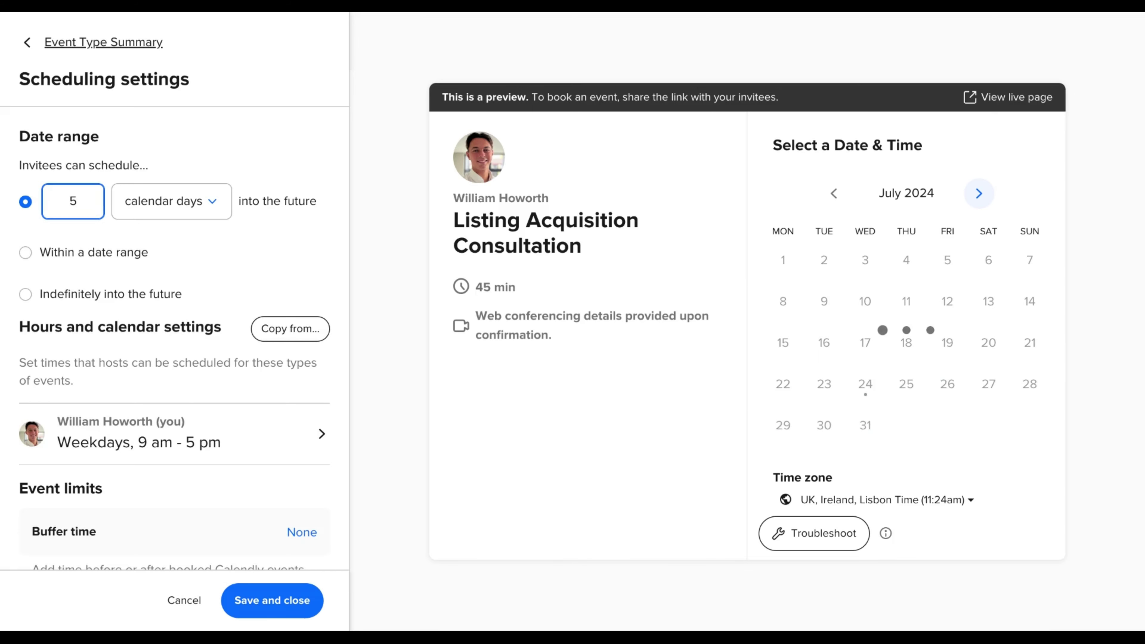
{"action": "scroll", "coordinate": [232, 256], "scroll_direction": "down", "scroll_amount": 3}
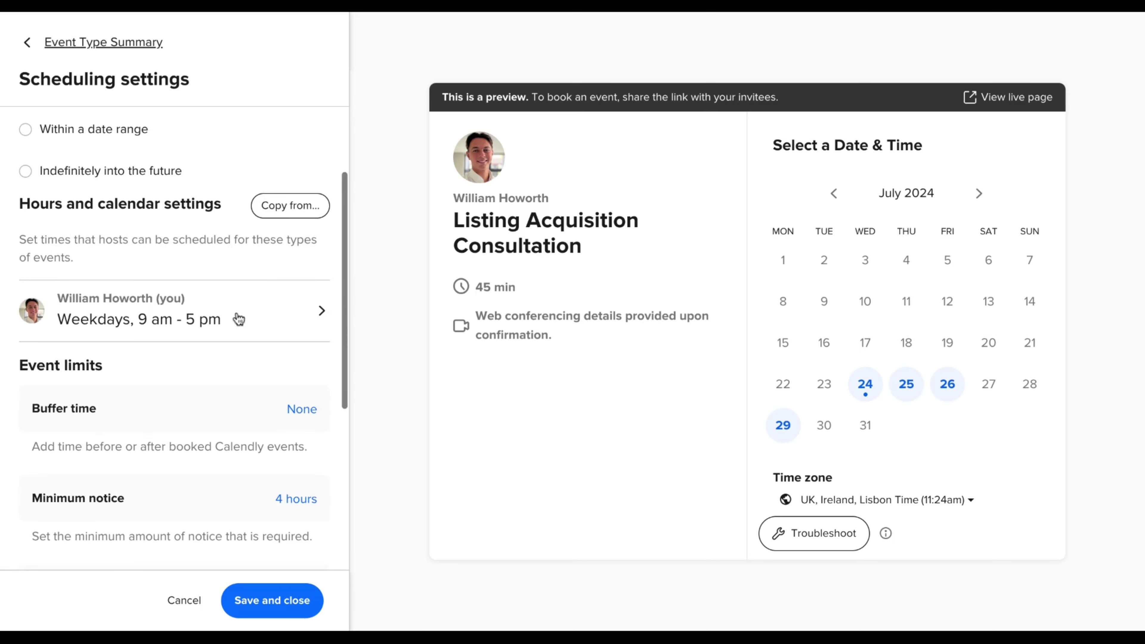
{"action": "scroll", "coordinate": [238, 319], "scroll_direction": "down", "scroll_amount": 1}
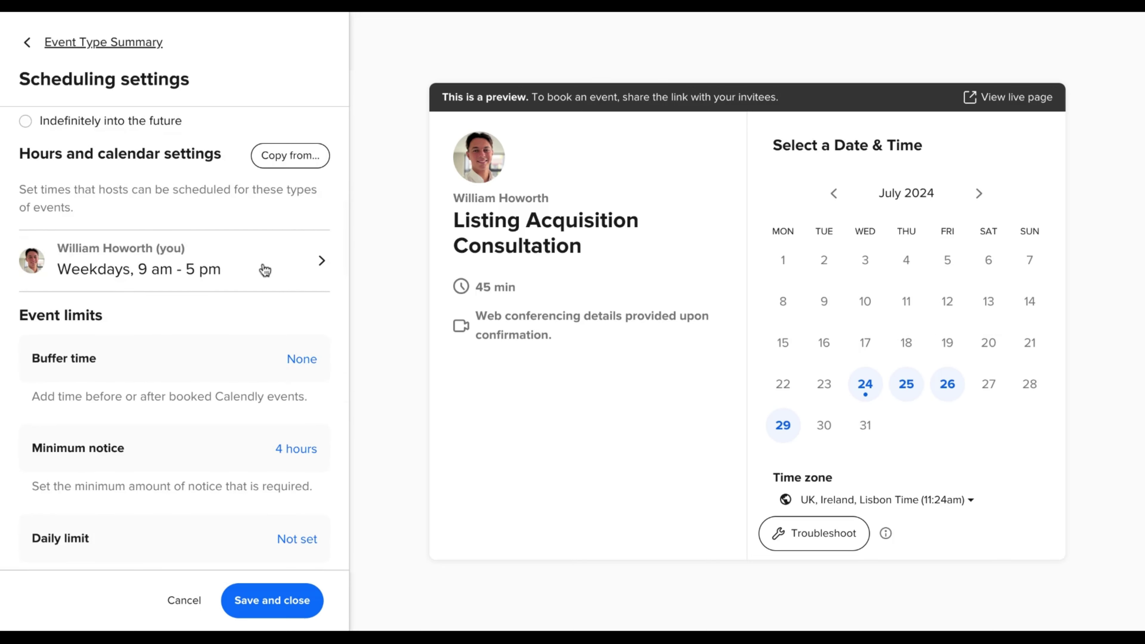
{"action": "left_click", "coordinate": [264, 270]}
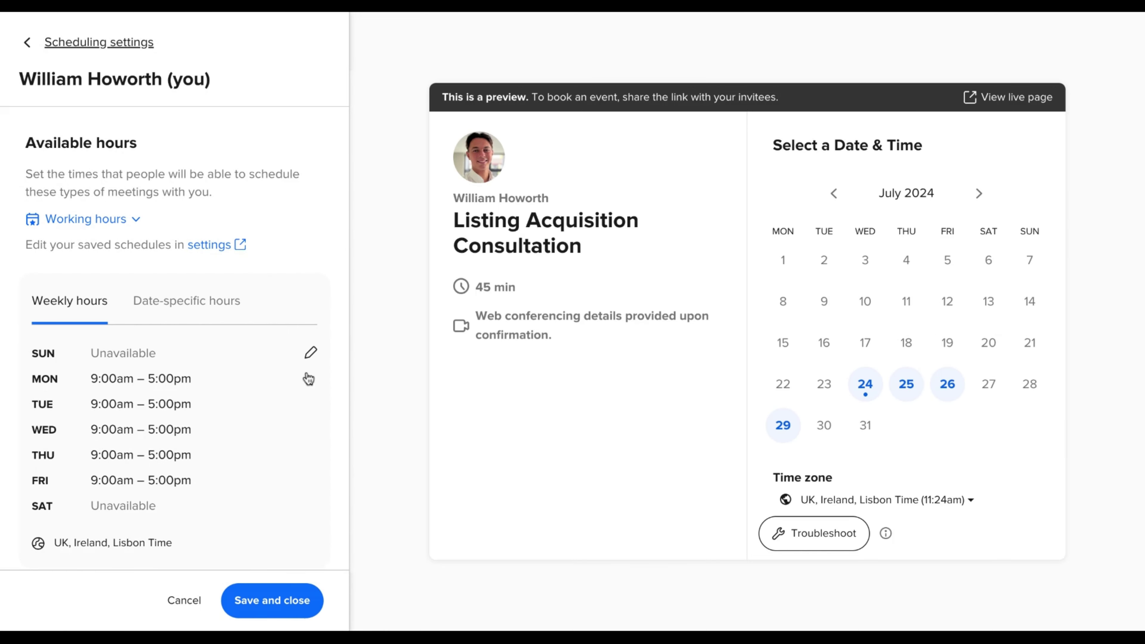